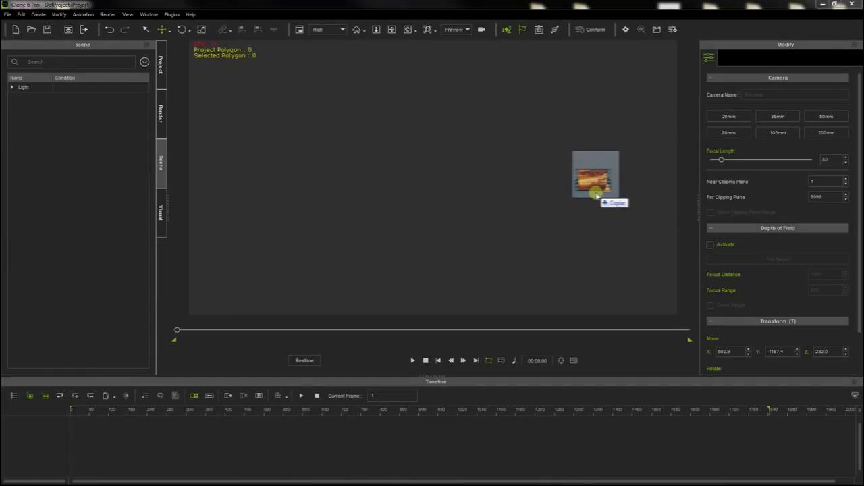
# - Add the sunset photo as an image plane, then enlarge and swing it
pyautogui.moveTo(594, 195); pyautogui.dragTo(593, 193)
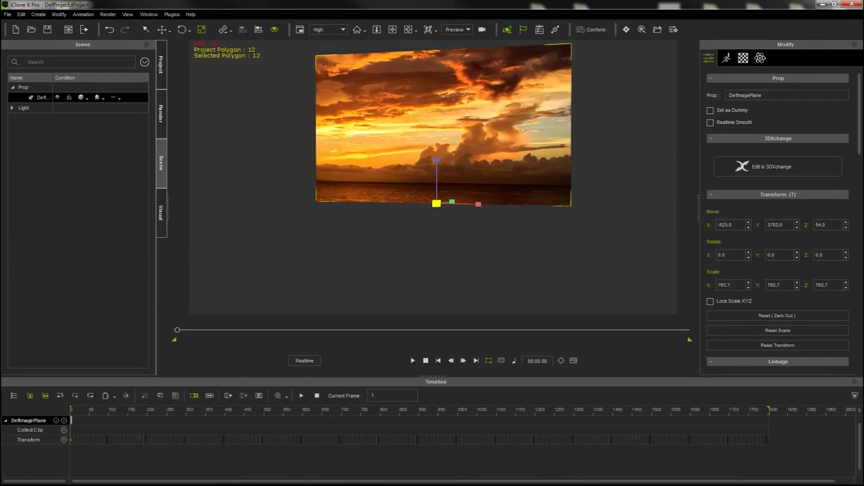
pyautogui.moveTo(438, 166); pyautogui.dragTo(433, 242)
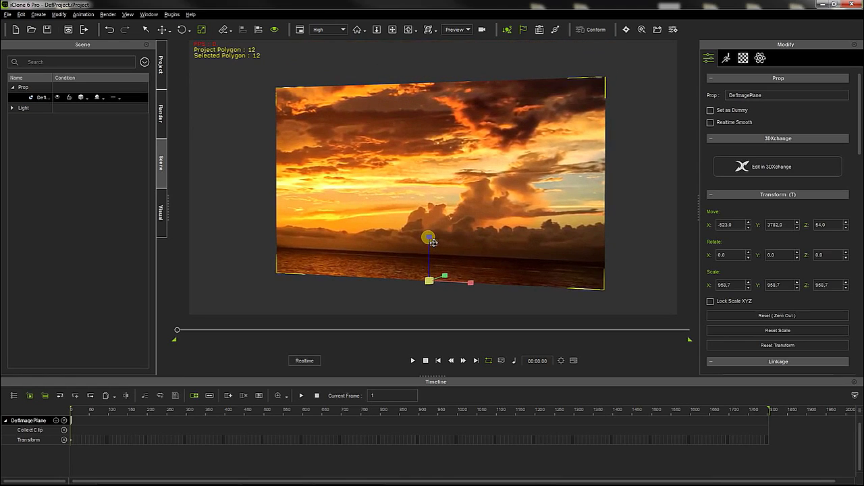
pyautogui.press('space')
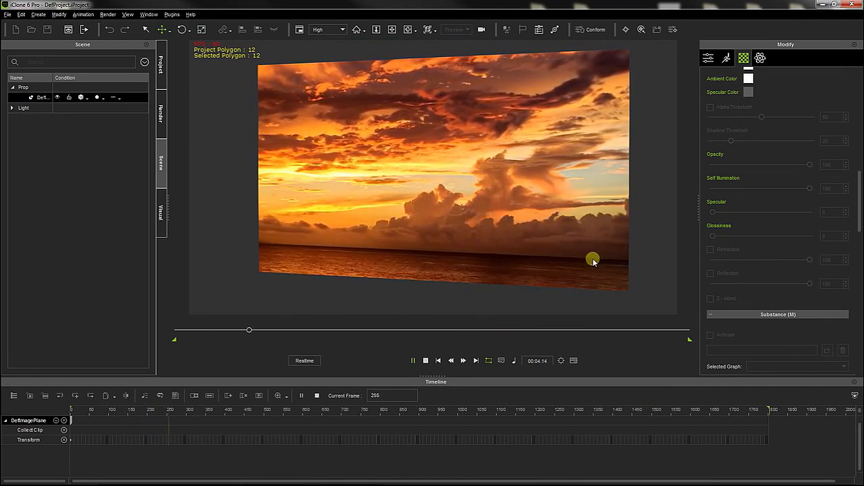
pyautogui.moveTo(592, 259); pyautogui.dragTo(585, 282)
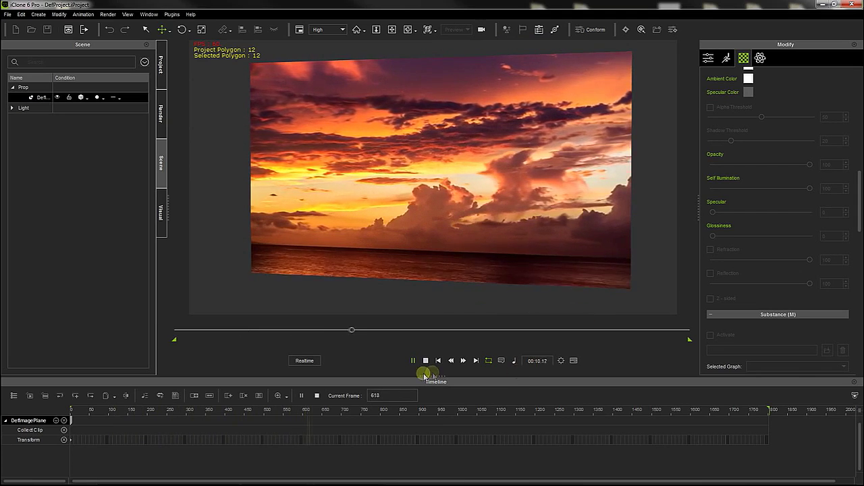
pyautogui.click(426, 360)
# - Raise the plane's material Self Illumination to 100 and open the shadow options
pyautogui.moveTo(859, 141); pyautogui.dragTo(859, 219)
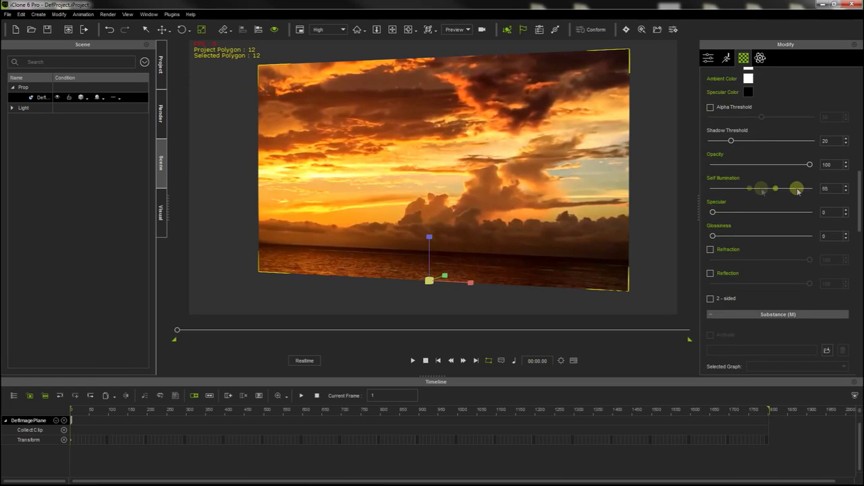
pyautogui.moveTo(797, 191); pyautogui.dragTo(846, 192)
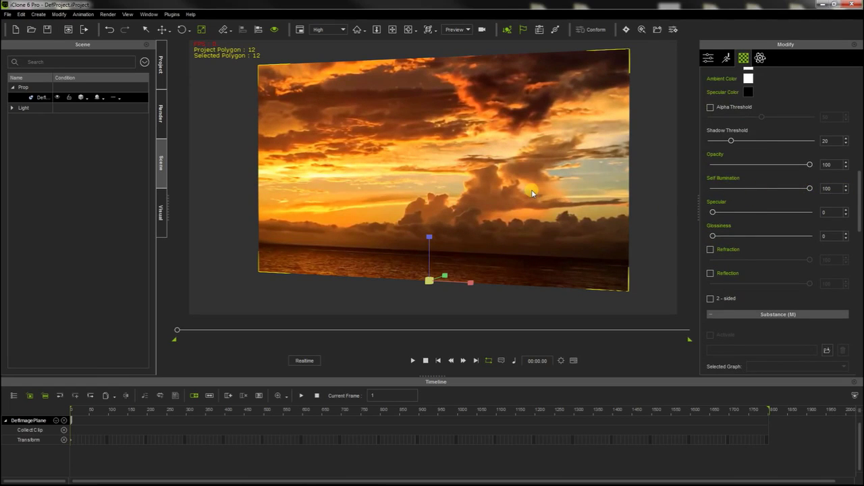
pyautogui.click(101, 98)
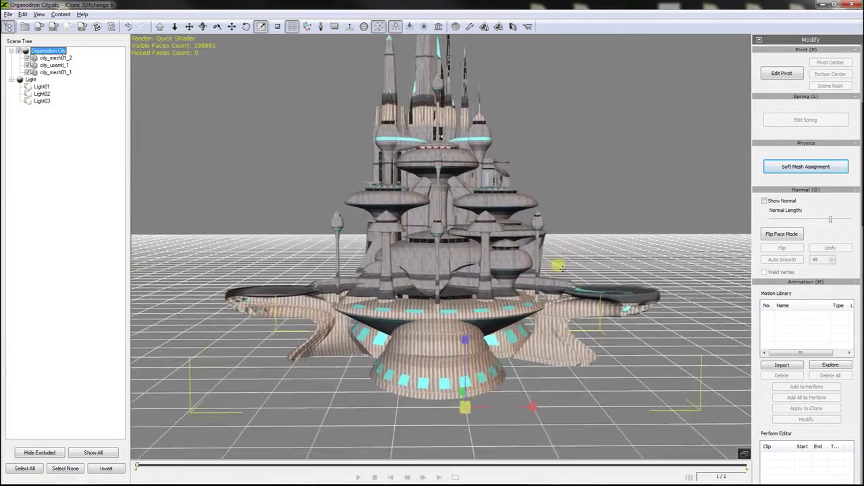
# - Scroll back up the TurboSquid page for the free Nubian Complex model
pyautogui.scroll(2, 441, 247)
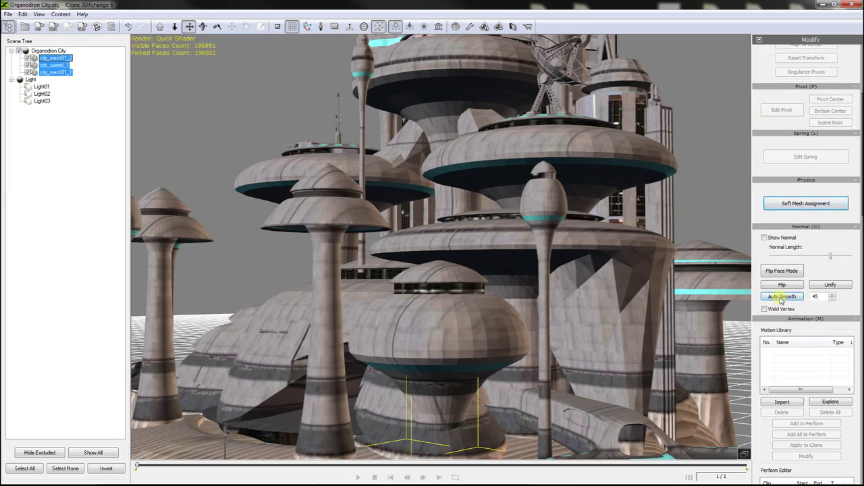
# - Auto Smooth the Organodron City meshes, orbit to inspect, and bring it into iClone
pyautogui.click(781, 298)
pyautogui.moveTo(436, 362); pyautogui.dragTo(611, 369, button='right')
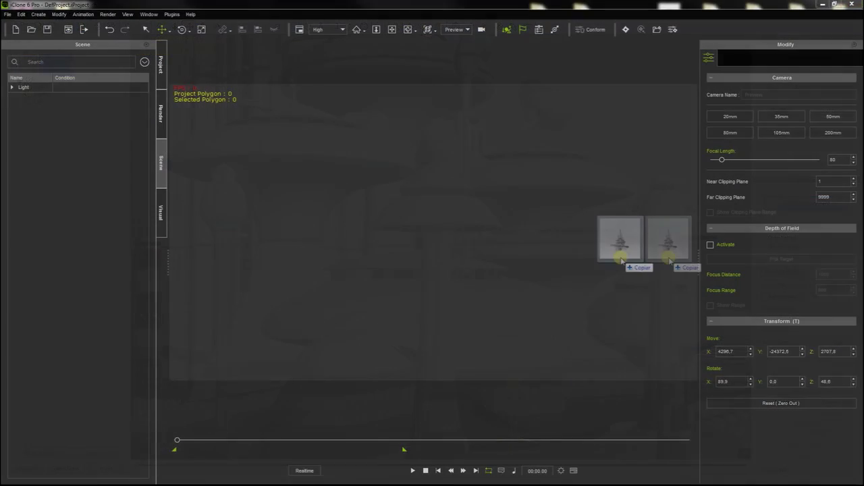
pyautogui.moveTo(622, 250); pyautogui.dragTo(434, 259)
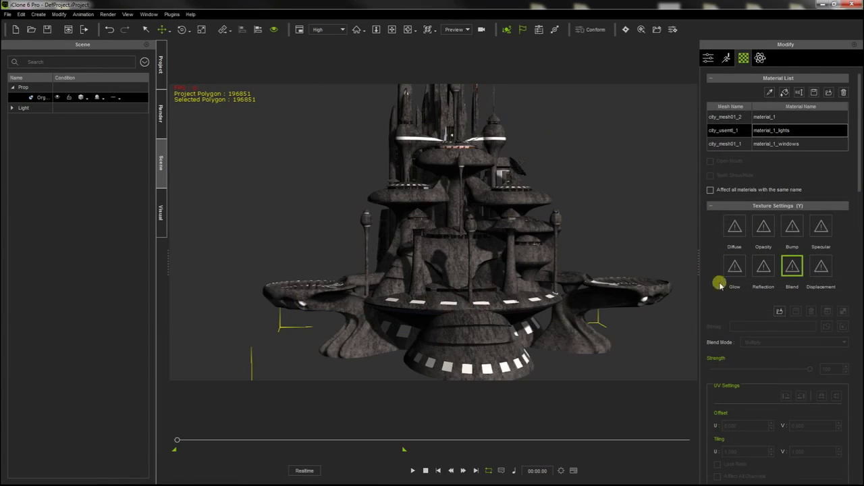
# - Load cold.jpg into the Glow channel of material_1_lights
pyautogui.doubleClick(734, 269)
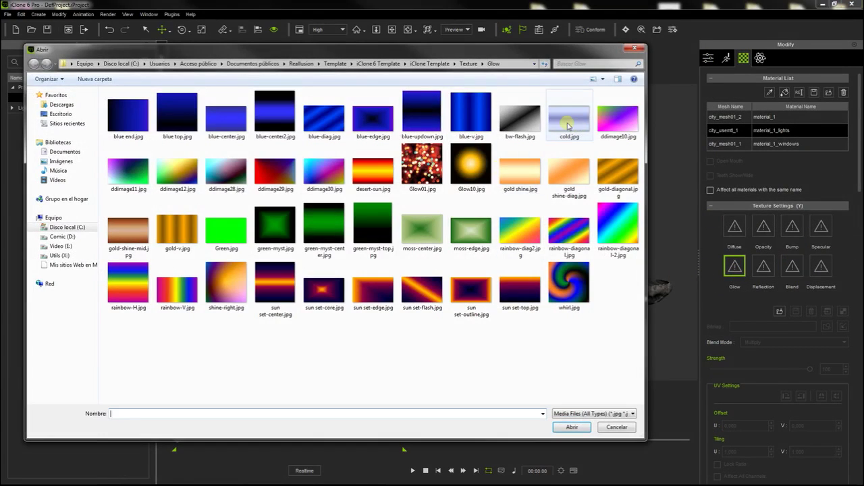
pyautogui.doubleClick(568, 125)
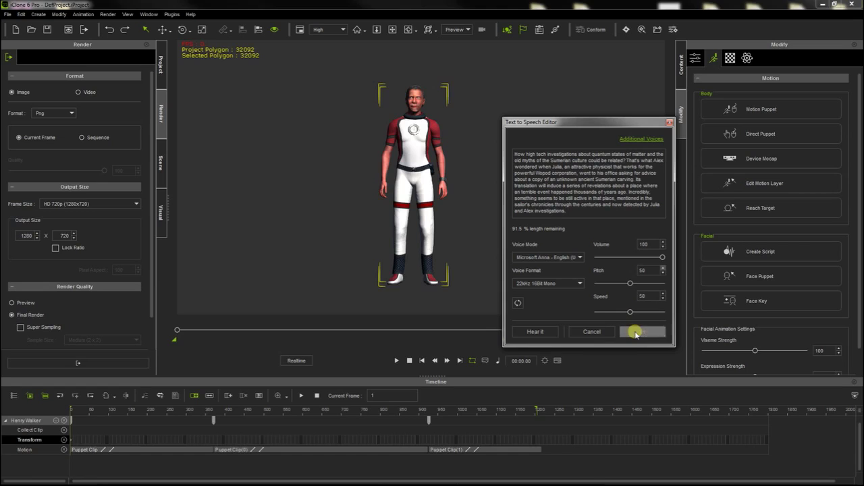
# - Close the editor and play back the character's narrated animation
pyautogui.press('Escape')
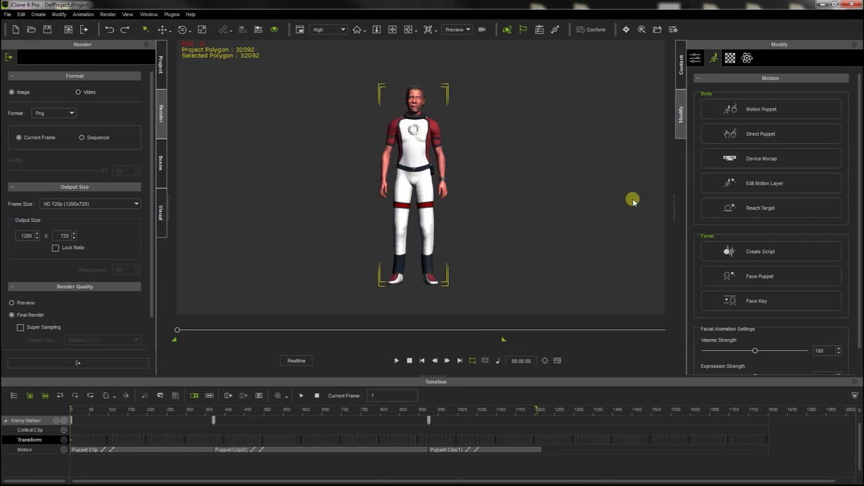
pyautogui.press('space')
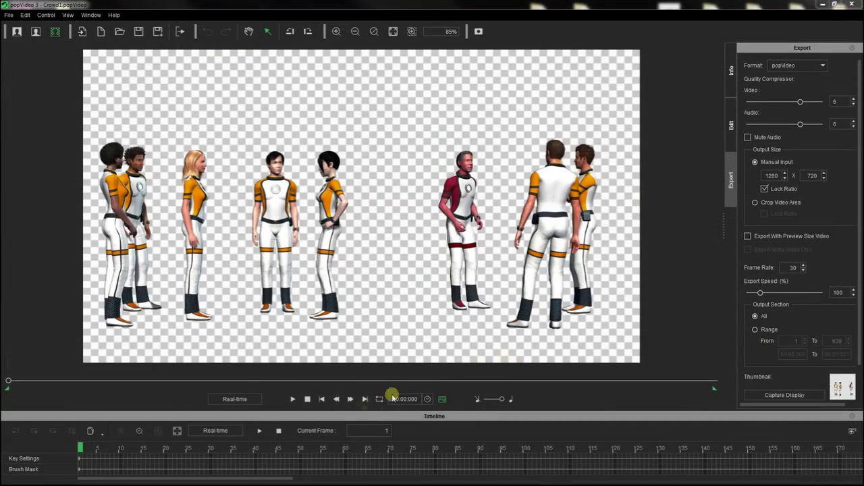
# - Play the Crowd1 clip and turn the suited characters toward a side view
pyautogui.click(297, 398)
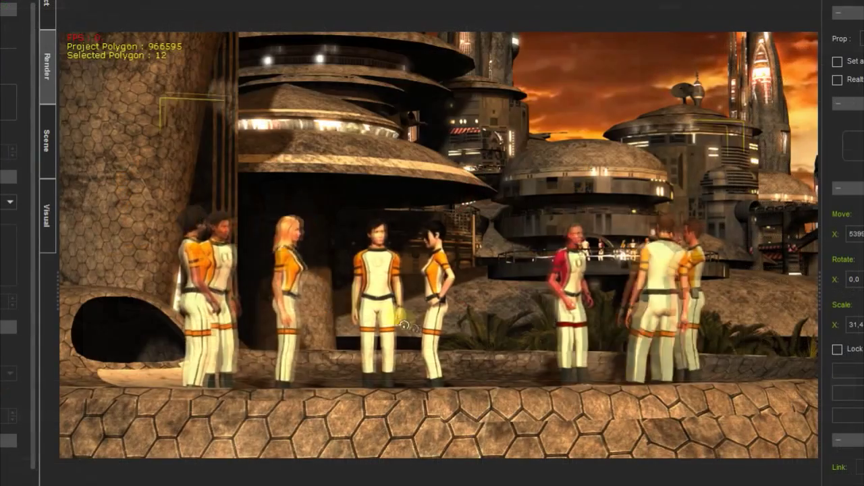
pyautogui.moveTo(439, 335); pyautogui.dragTo(410, 350)
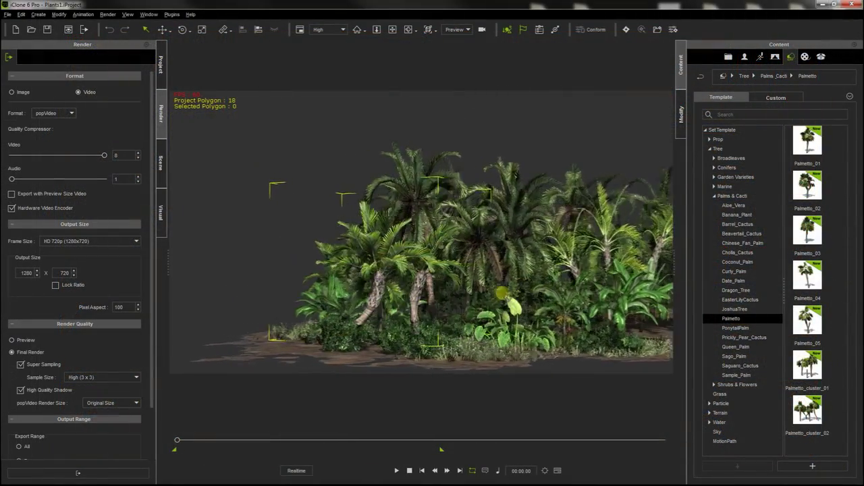
# - Orbit the camera around the palm cluster, then play its animation
pyautogui.moveTo(503, 295); pyautogui.dragTo(476, 297, button='right')
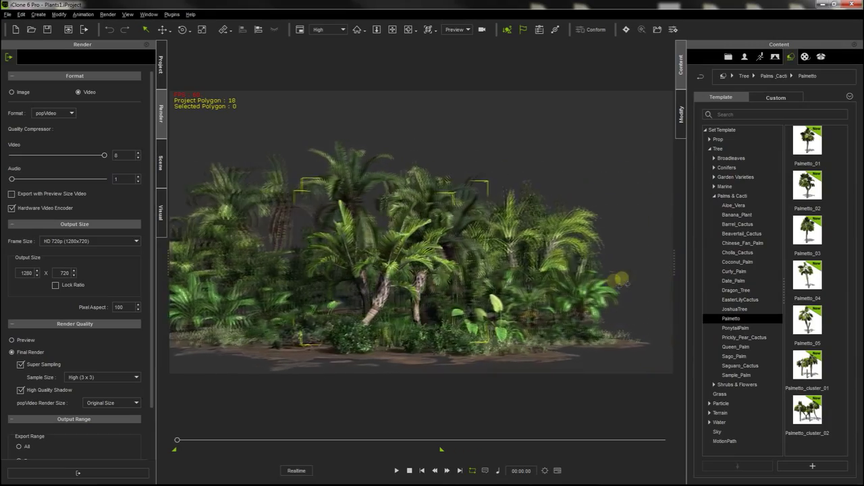
pyautogui.moveTo(620, 278); pyautogui.dragTo(671, 264, button='right')
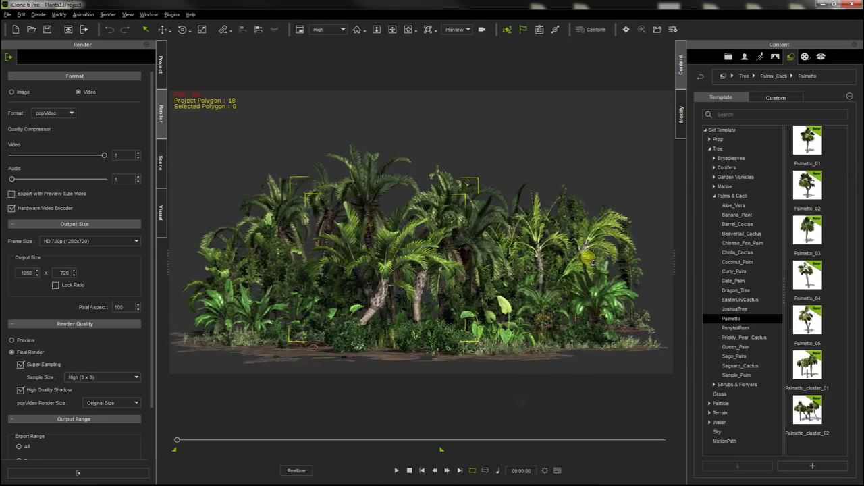
pyautogui.press('space')
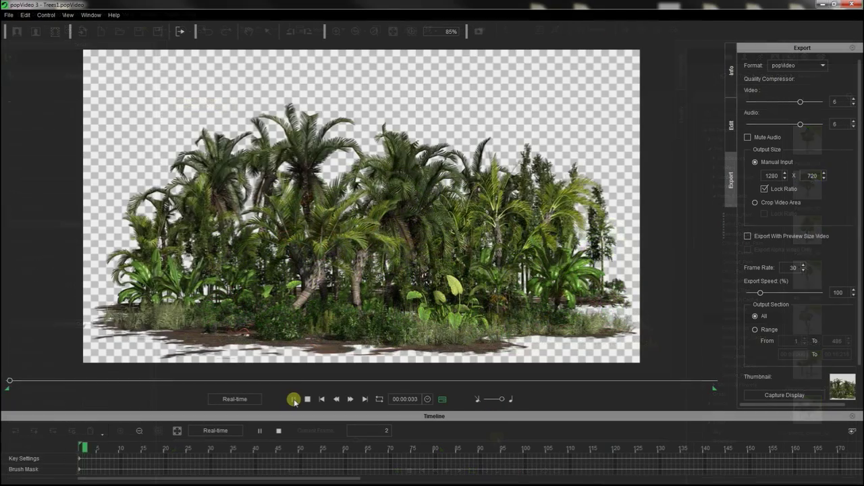
# - Start playback of the Trees1.popVideo palm cluster preview
pyautogui.click(294, 399)
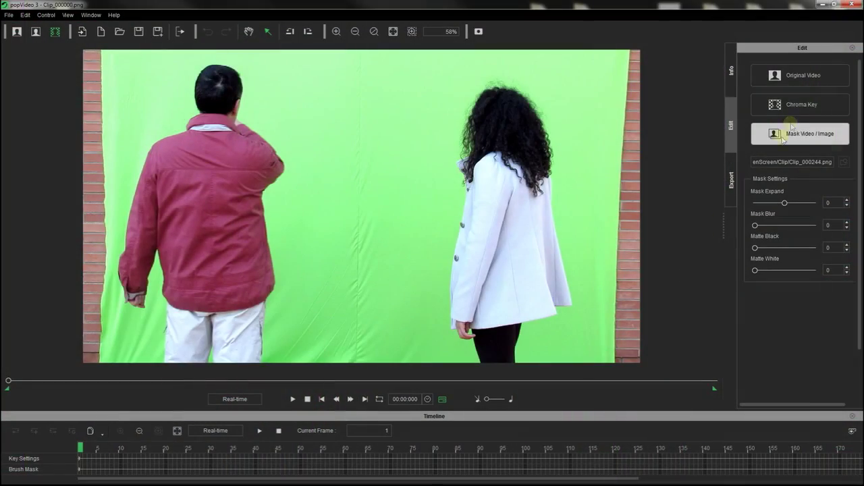
# - Key out the green screen and scrub from frame 100 to check the man's movement
pyautogui.click(800, 105)
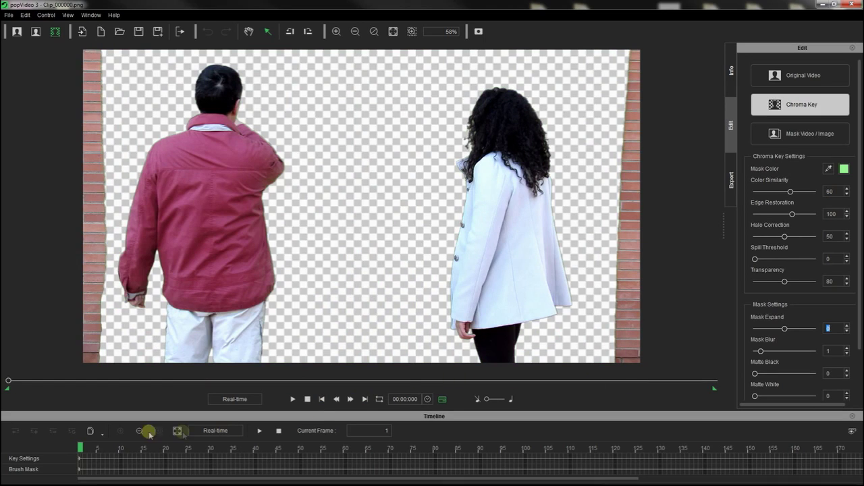
pyautogui.click(297, 381)
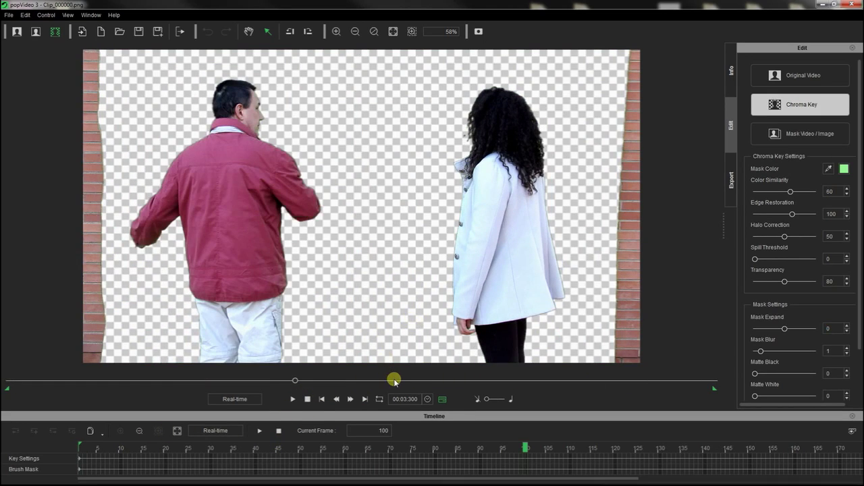
pyautogui.moveTo(394, 381); pyautogui.dragTo(441, 384)
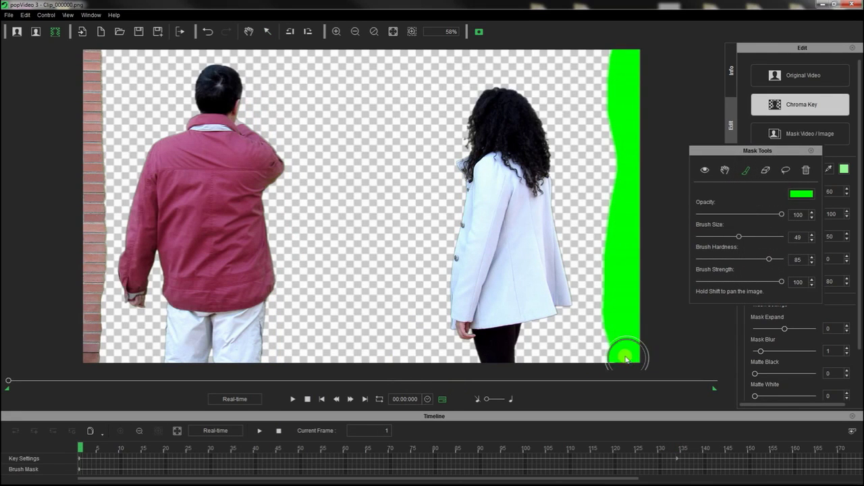
# - Mask out the brick wall on the right and left edges, then hide the overlay
pyautogui.moveTo(627, 358); pyautogui.dragTo(617, 152)
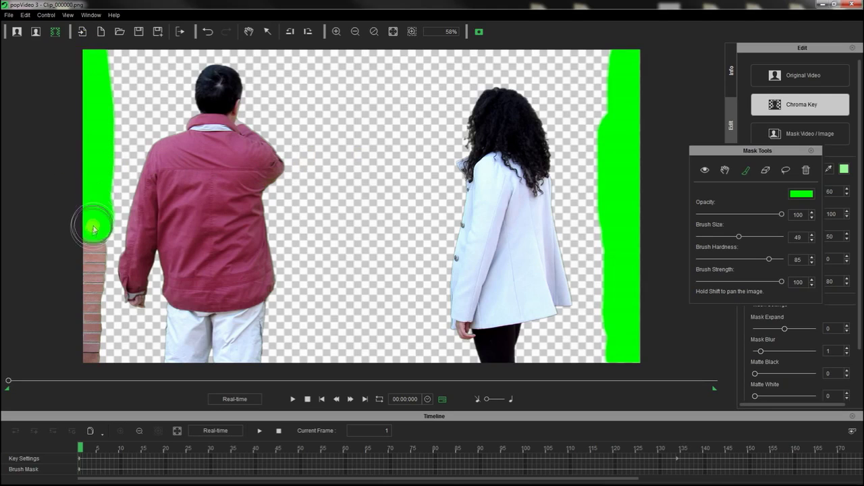
pyautogui.moveTo(86, 323); pyautogui.dragTo(87, 360)
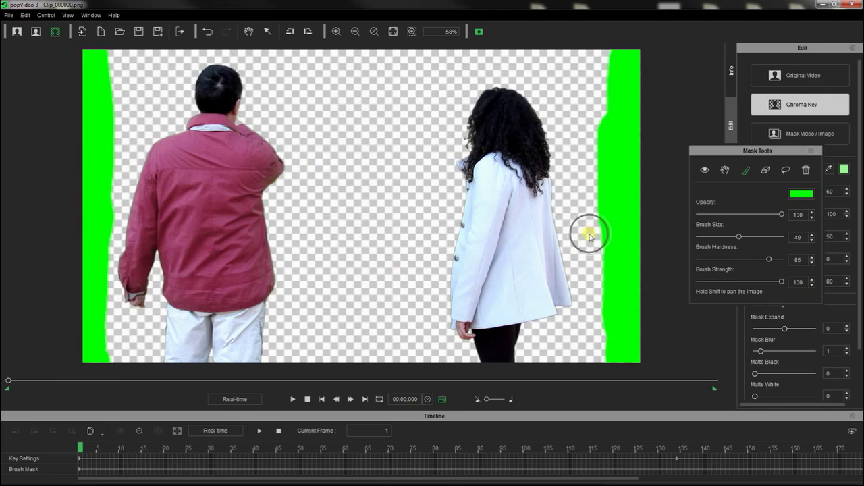
pyautogui.click(704, 171)
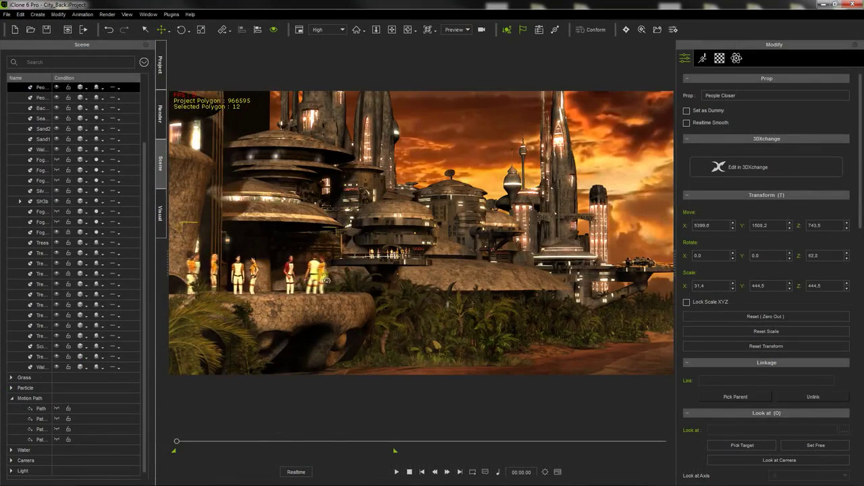
# - Rotate the People Closer billboards and the Trees and Trees2 props, then orbit across the set
pyautogui.moveTo(326, 279); pyautogui.dragTo(315, 295)
pyautogui.click(439, 325)
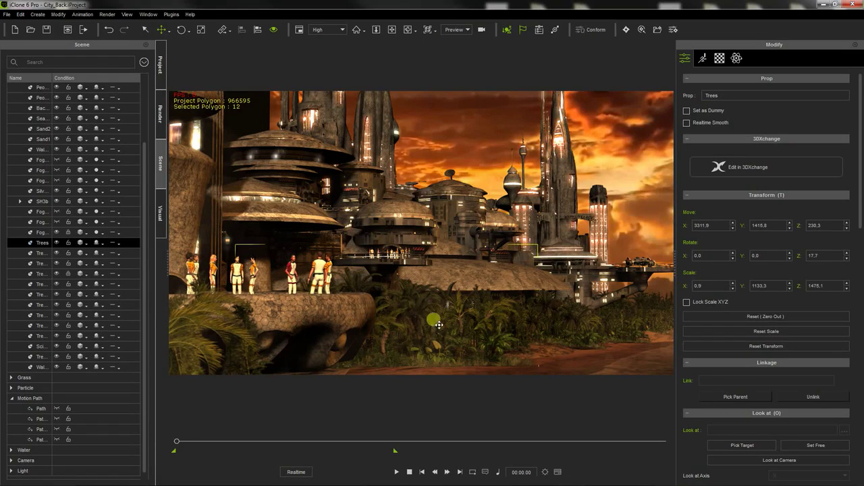
pyautogui.moveTo(497, 326); pyautogui.dragTo(513, 336)
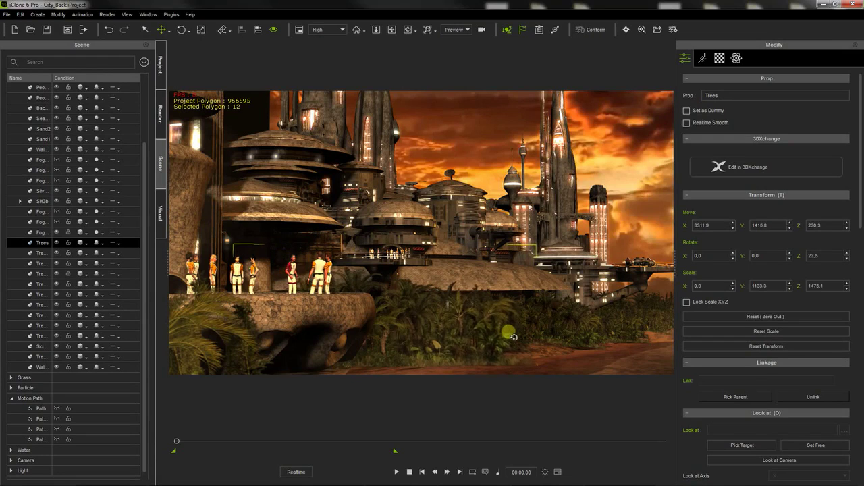
pyautogui.click(569, 323)
pyautogui.moveTo(592, 333); pyautogui.dragTo(606, 327)
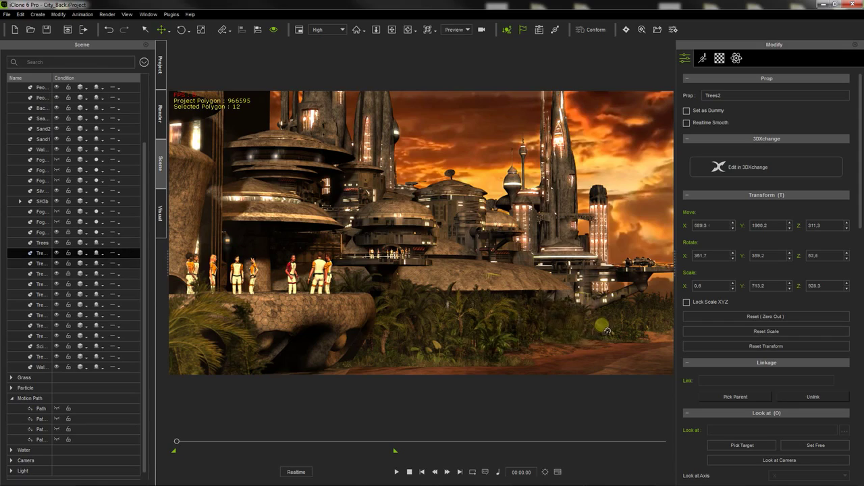
pyautogui.click(607, 331)
pyautogui.moveTo(605, 331); pyautogui.dragTo(402, 337, button='right')
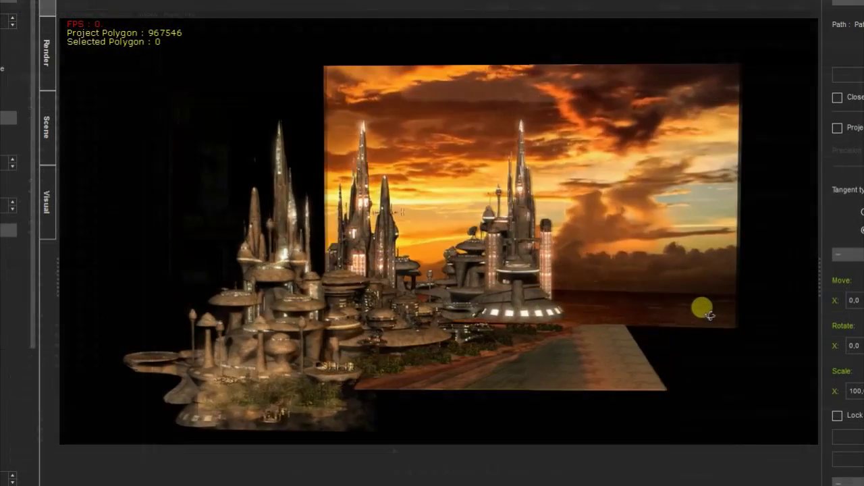
pyautogui.moveTo(704, 309); pyautogui.dragTo(731, 348, button='right')
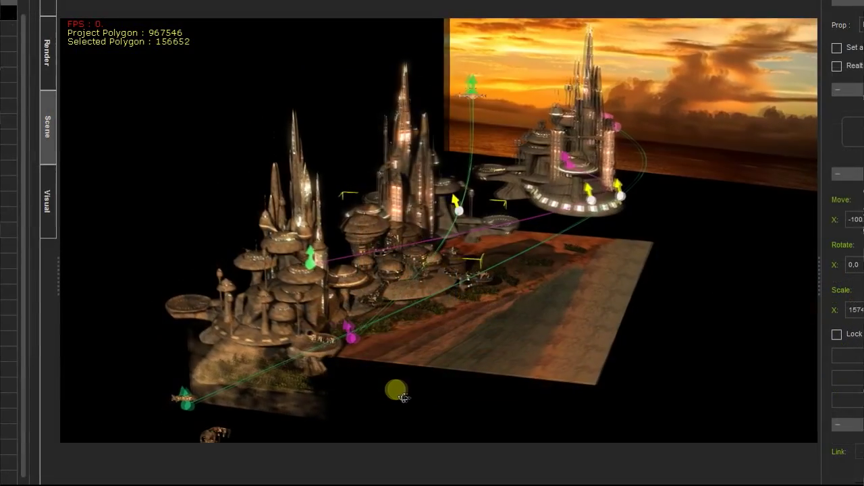
# - Orbit and pan the view to frame the sunset city through the stone arch behind the actors
pyautogui.moveTo(396, 387); pyautogui.dragTo(492, 397, button='right')
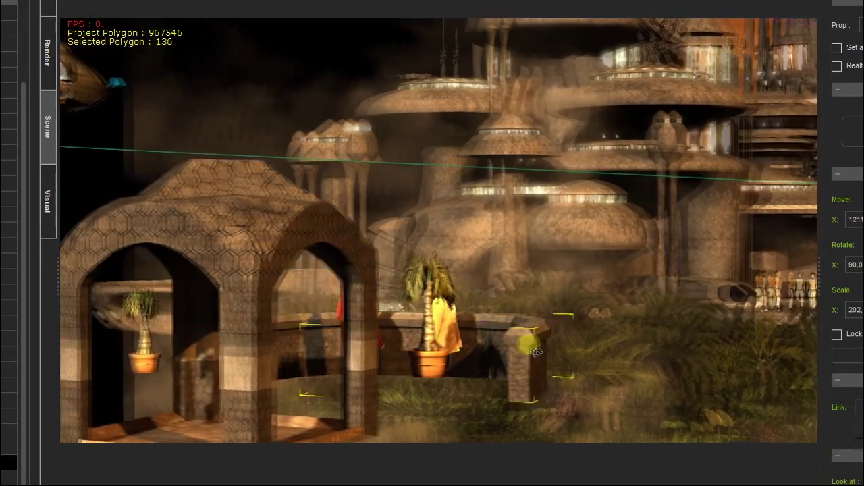
pyautogui.moveTo(536, 352); pyautogui.dragTo(663, 345, button='right')
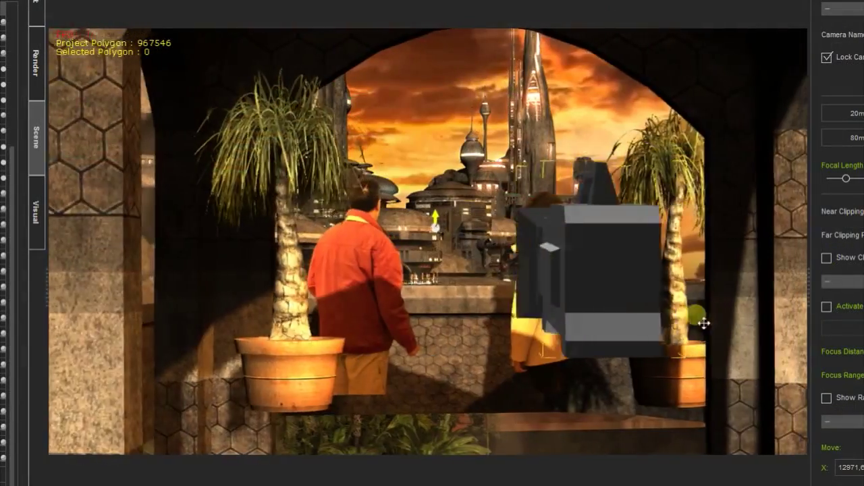
pyautogui.moveTo(702, 324); pyautogui.dragTo(415, 322, button='right')
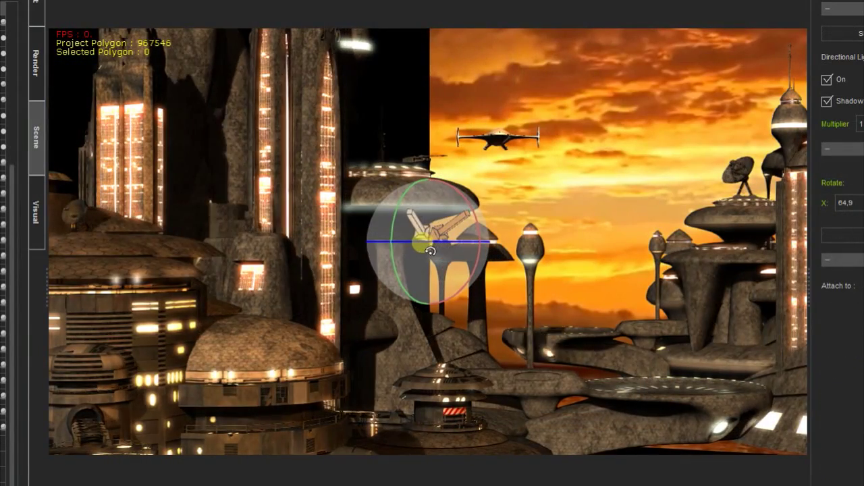
pyautogui.moveTo(430, 251); pyautogui.dragTo(423, 250)
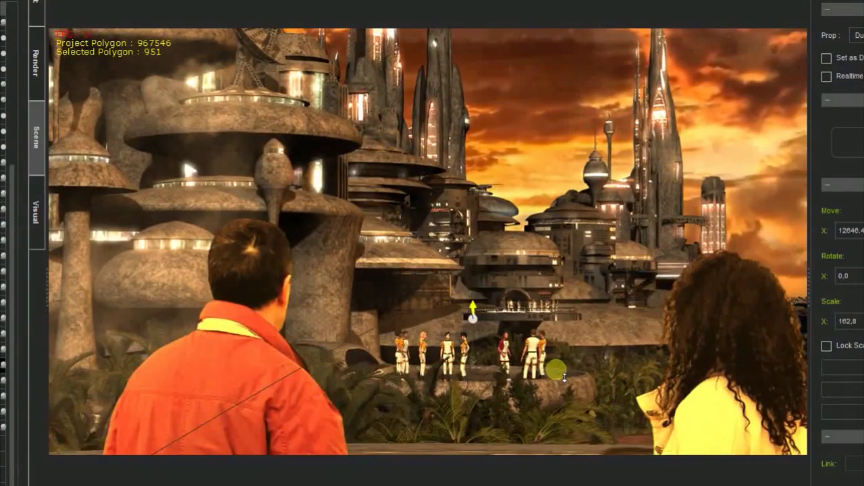
# - Pull the view back to reveal the arch and palm tree after turning the light
pyautogui.moveTo(564, 378); pyautogui.dragTo(603, 408)
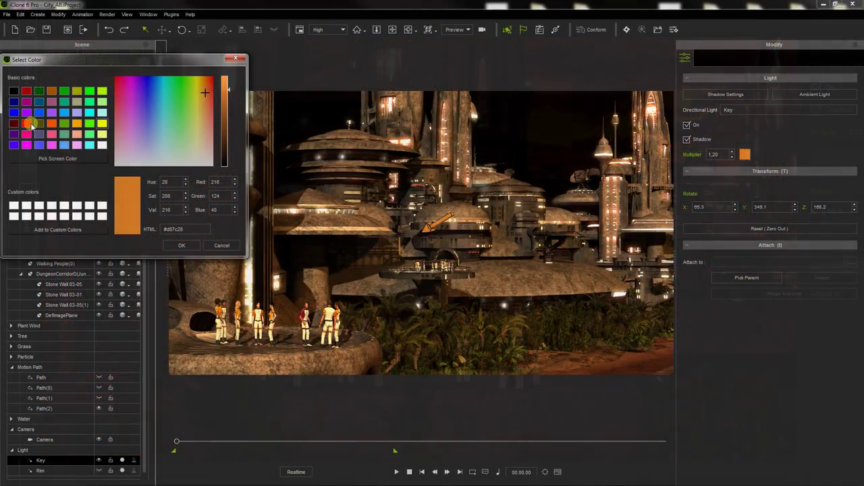
# - Set the Key light colour to red, then change it to yellow
pyautogui.click(26, 123)
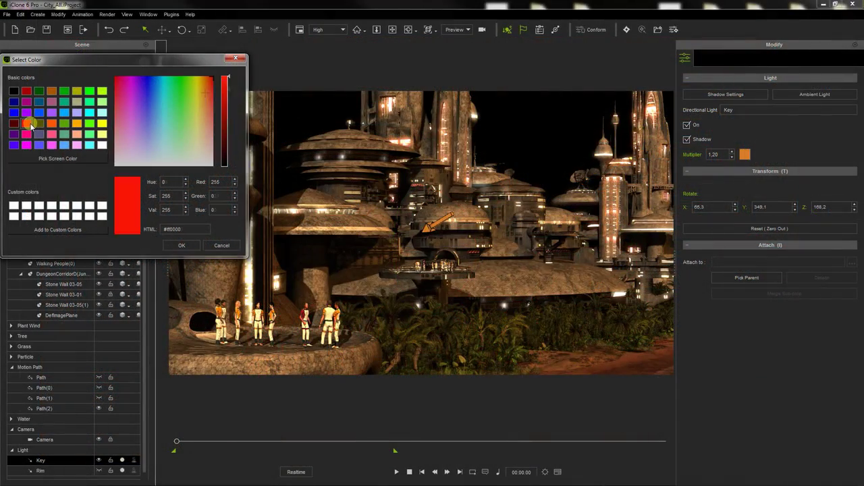
pyautogui.click(179, 245)
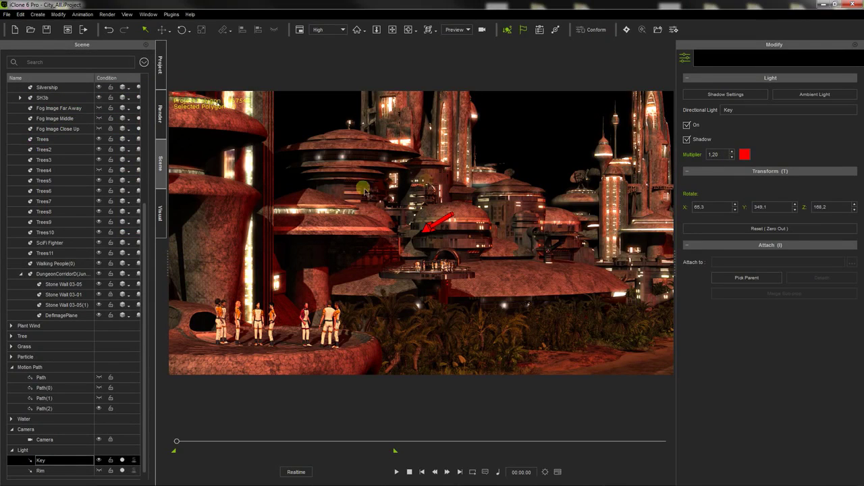
pyautogui.click(743, 154)
pyautogui.click(102, 125)
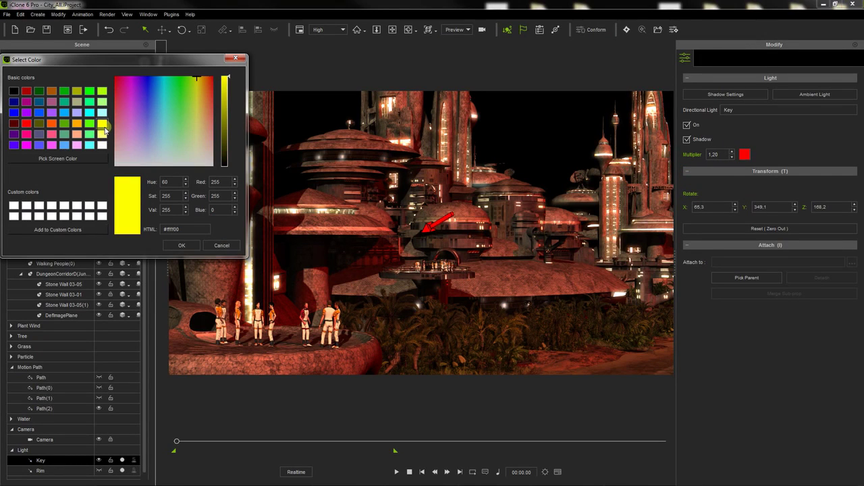
pyautogui.click(177, 246)
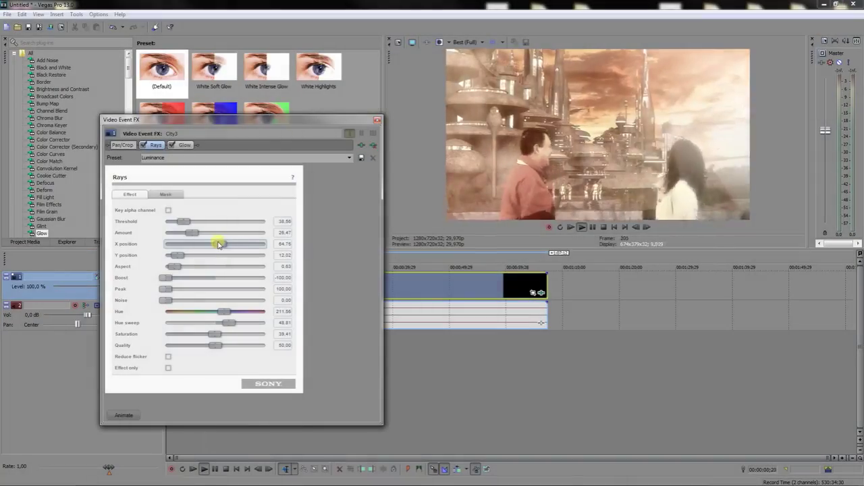
# - Raise the Rays effect's X position from 64.75 to 89.14
pyautogui.moveTo(218, 245); pyautogui.dragTo(252, 251)
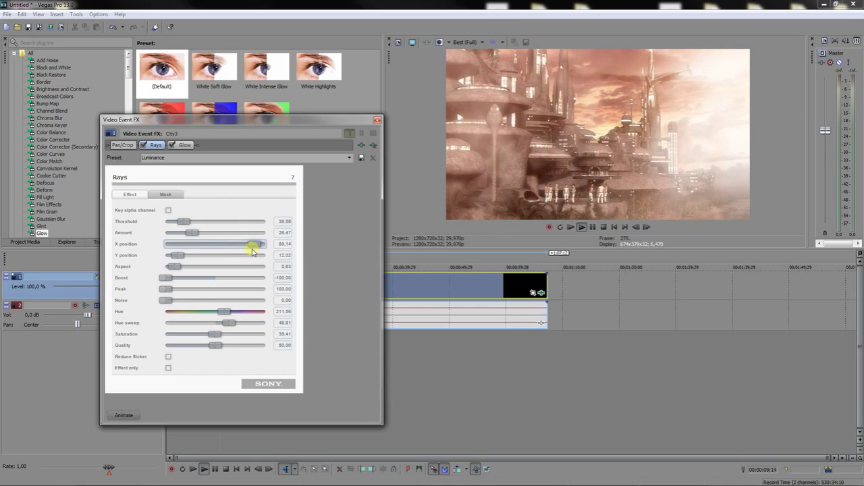